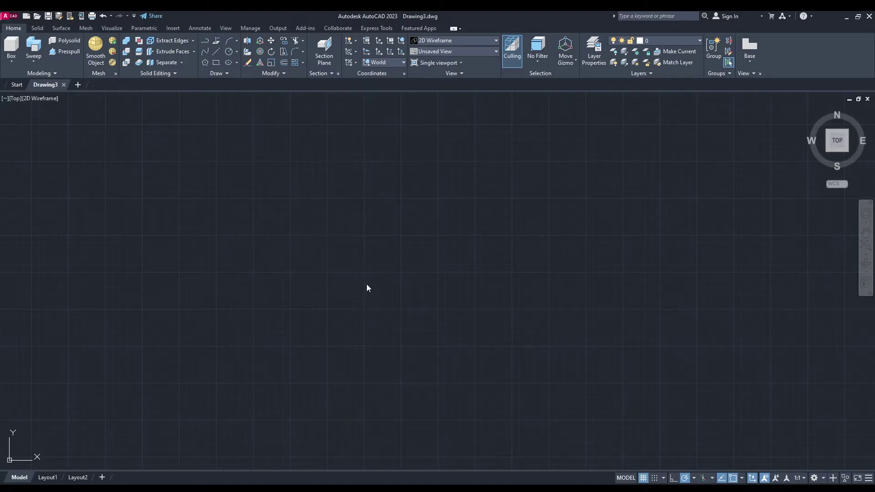
- Place the centre point of a 6-sided inscribed hexagon in the empty drawing
{"action": "left_click", "coordinate": [336, 260]}
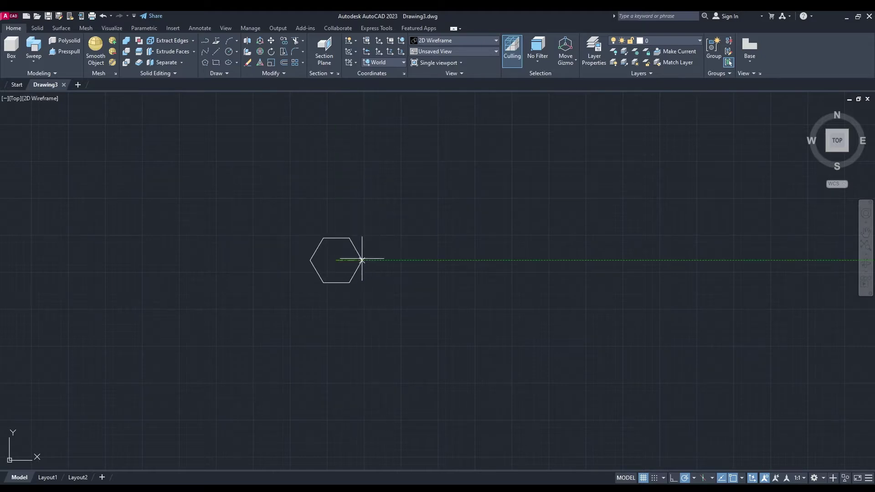
- Set the hexagon's radius to commit it, then centre it in the view
{"action": "scroll", "coordinate": [358, 257], "scroll_direction": "up", "scroll_amount": 10}
{"action": "middle_click_drag", "start_coordinate": [353, 254], "coordinate": [527, 251]}
{"action": "scroll", "coordinate": [437, 260], "scroll_direction": "up", "scroll_amount": 6}
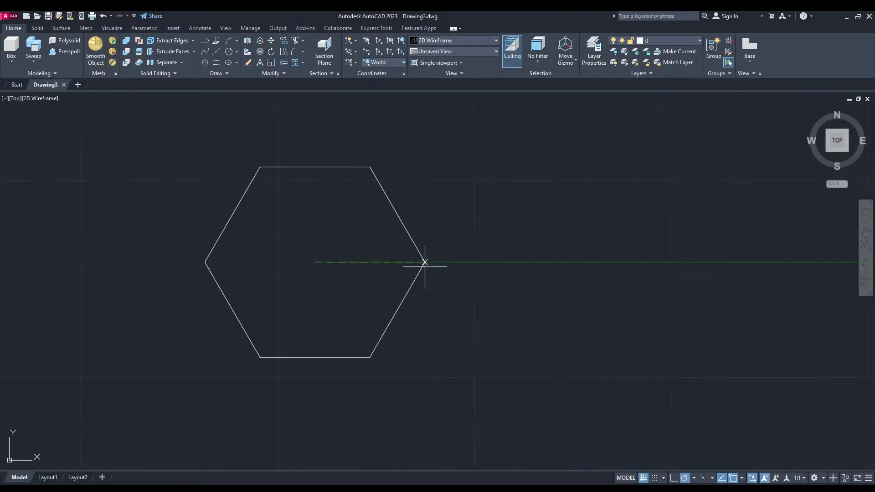
{"action": "middle_click_drag", "start_coordinate": [424, 262], "coordinate": [485, 257]}
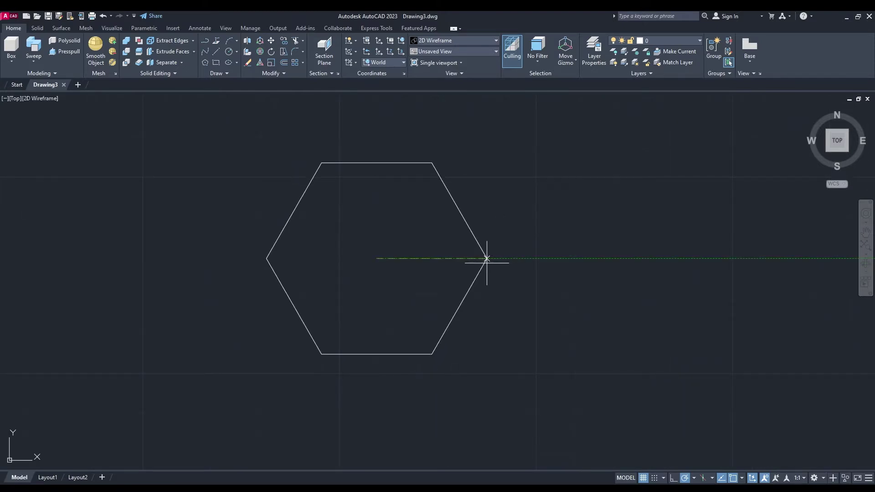
{"action": "left_click", "coordinate": [487, 259]}
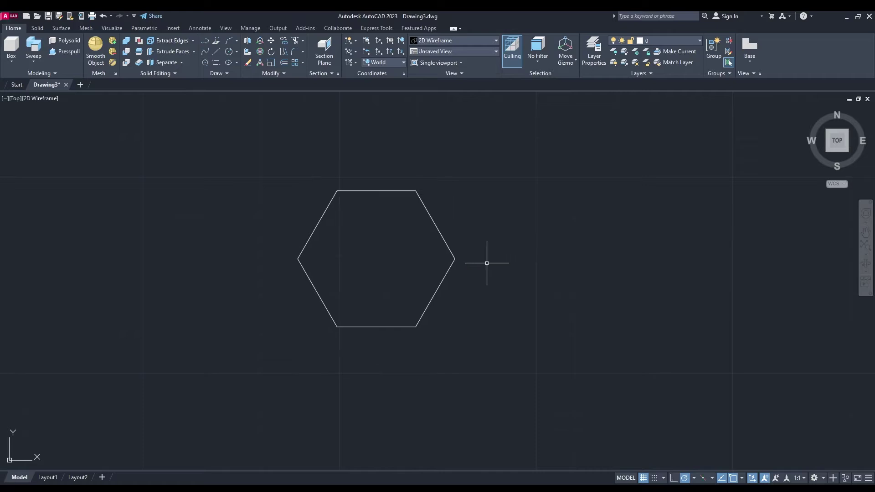
{"action": "middle_click_drag", "start_coordinate": [405, 236], "coordinate": [429, 236]}
{"action": "scroll", "coordinate": [429, 236], "scroll_direction": "up", "scroll_amount": 2}
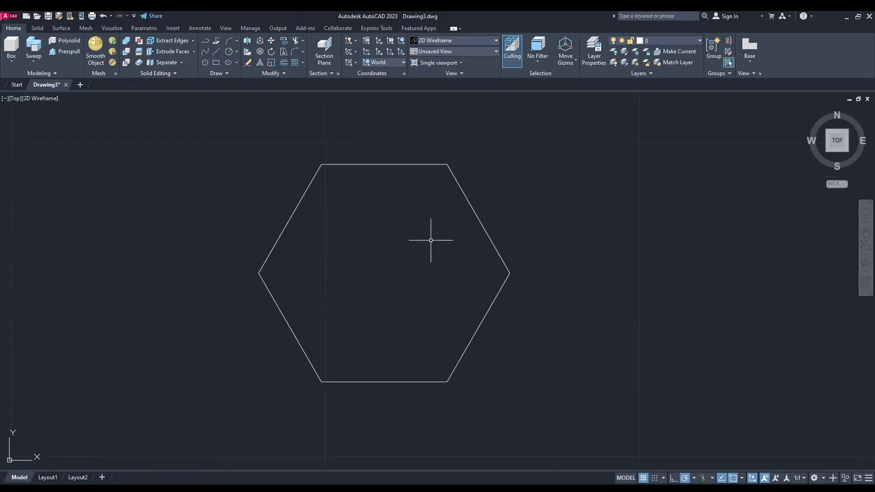
{"action": "left_click", "coordinate": [217, 50]}
- Draw a line joining the hexagon's left and right corners
{"action": "left_click", "coordinate": [260, 273]}
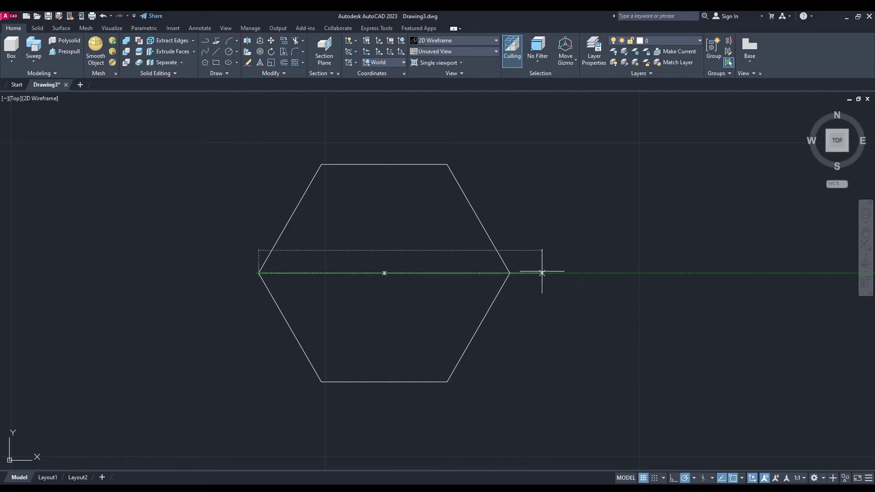
{"action": "left_click", "coordinate": [510, 273]}
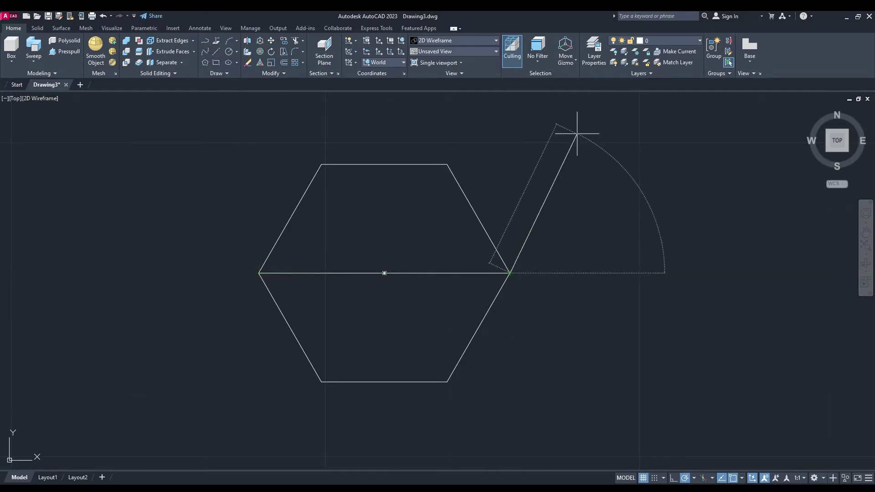
{"action": "key", "text": "Escape"}
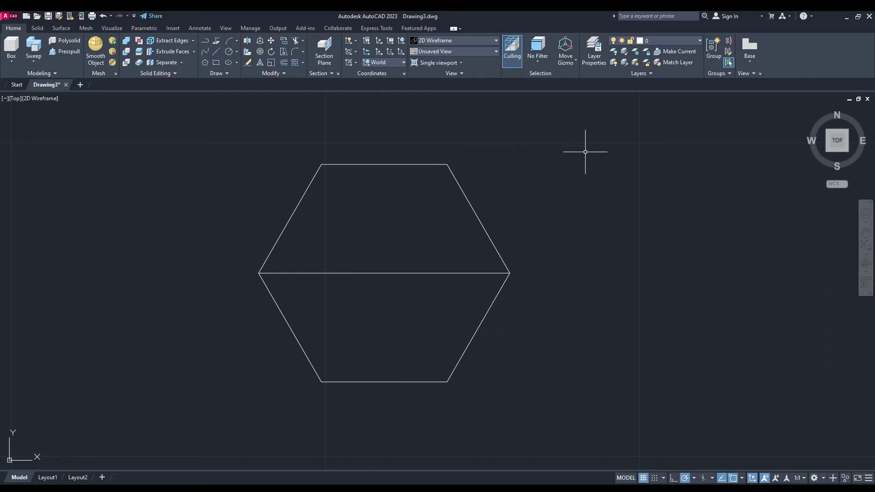
- Draw a radius 10 circle centred on the line's midpoint
{"action": "left_click", "coordinate": [228, 51]}
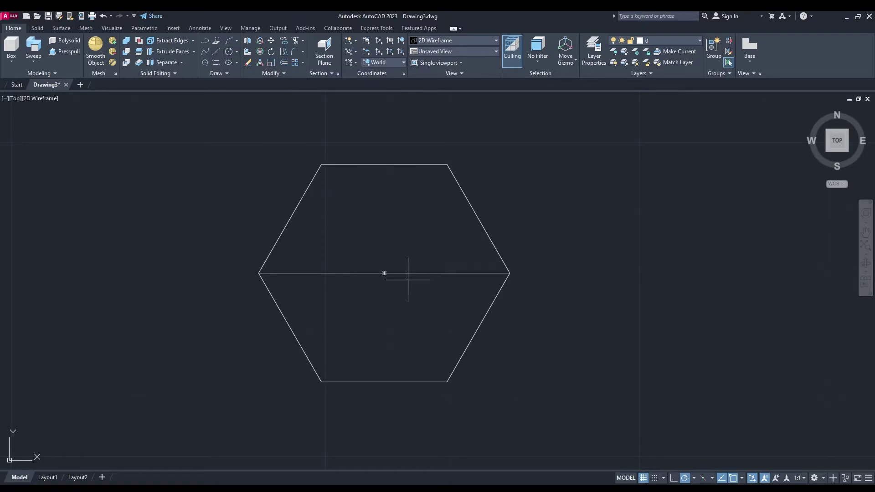
{"action": "left_click", "coordinate": [384, 273]}
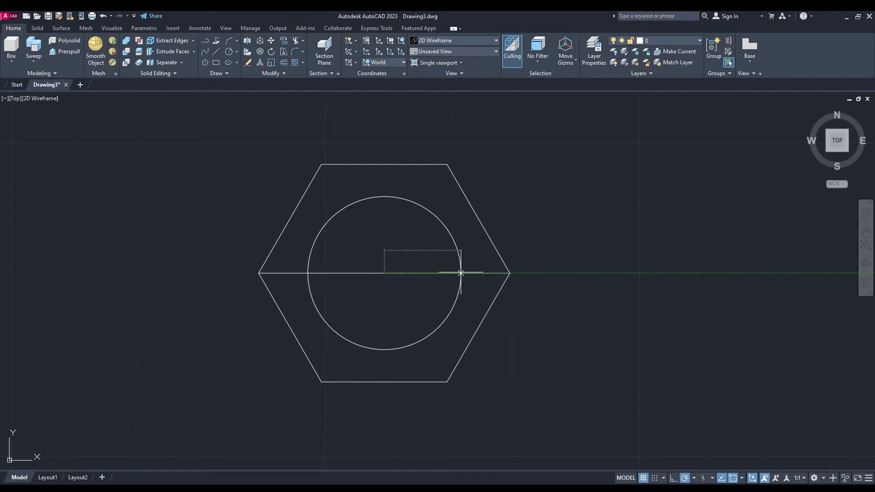
{"action": "type", "text": "10"}
{"action": "key", "text": "Return"}
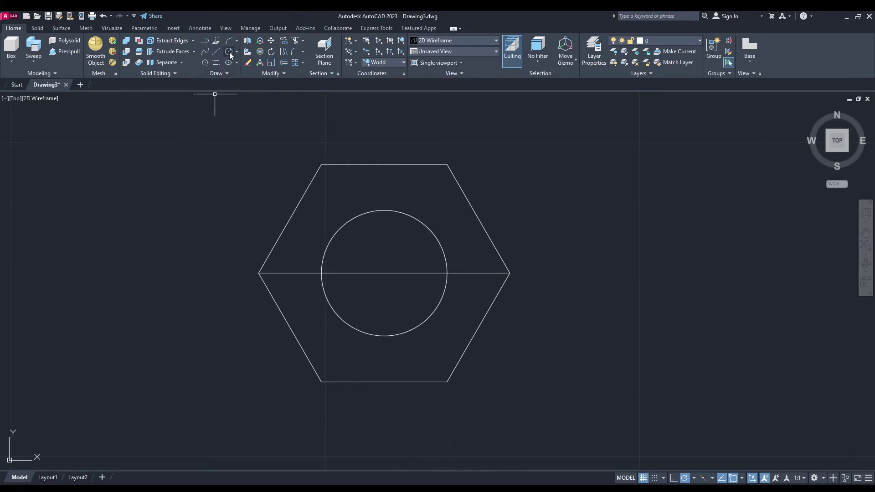
- Draw an outer circle through the hexagon's corners and return to the Home view
{"action": "left_click", "coordinate": [229, 52]}
{"action": "left_click", "coordinate": [384, 273]}
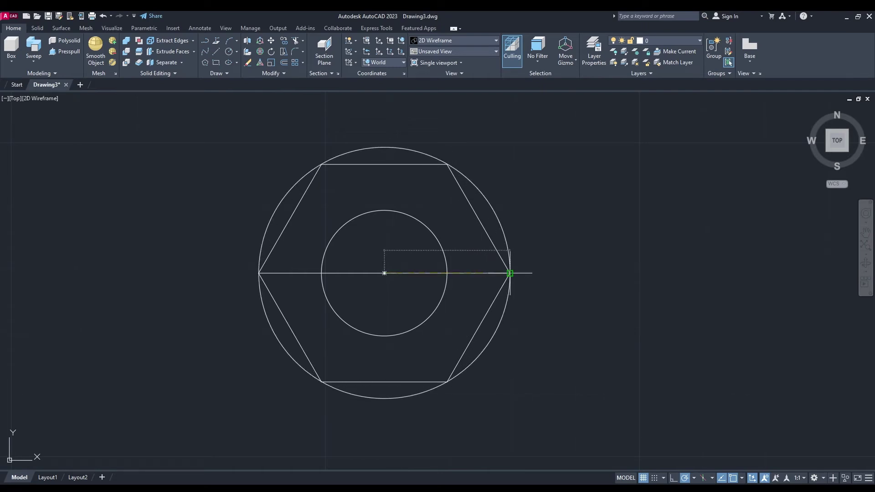
{"action": "left_click", "coordinate": [510, 272]}
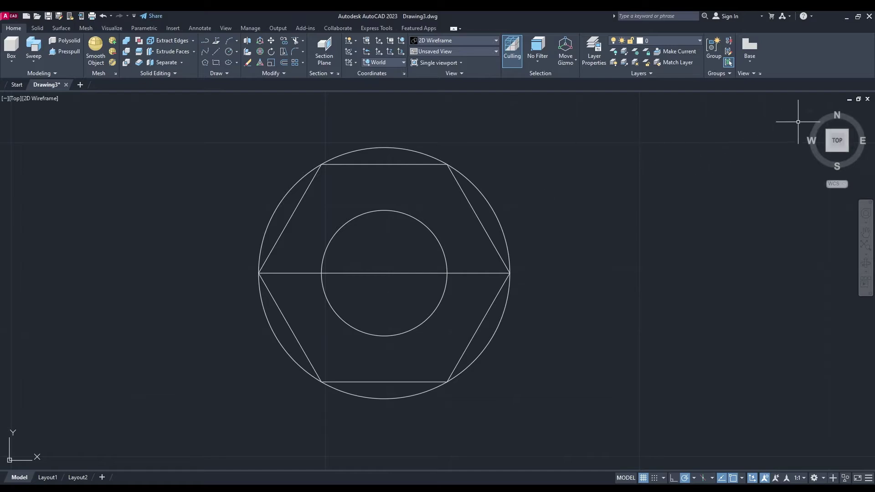
{"action": "left_click", "coordinate": [807, 110]}
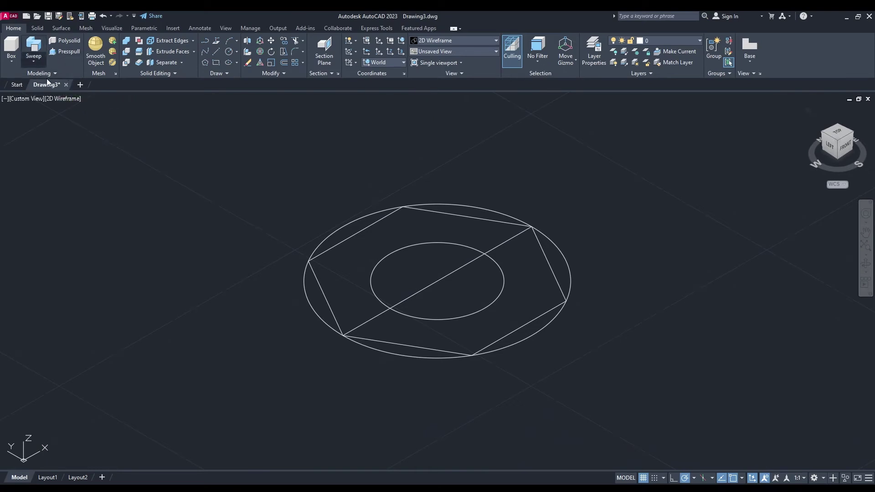
- Extrude the inner circle and the hexagon upward to the same height
{"action": "left_click", "coordinate": [33, 60]}
{"action": "left_click", "coordinate": [36, 93]}
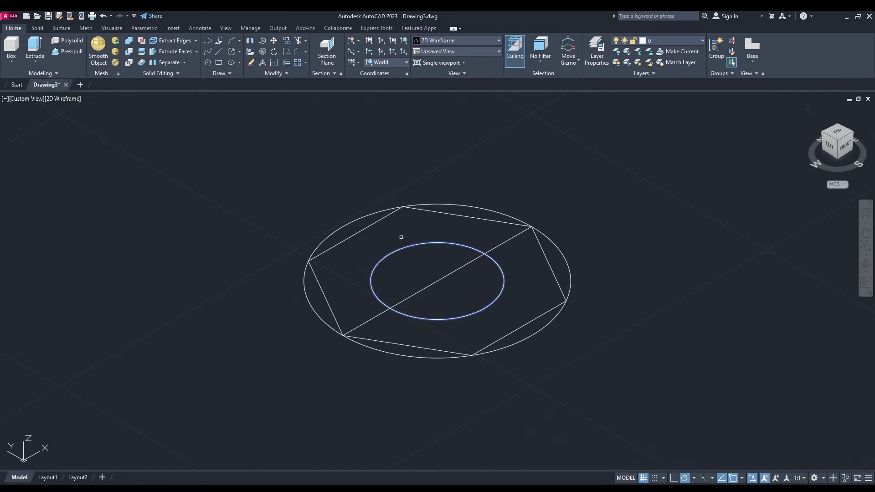
{"action": "left_click", "coordinate": [383, 219]}
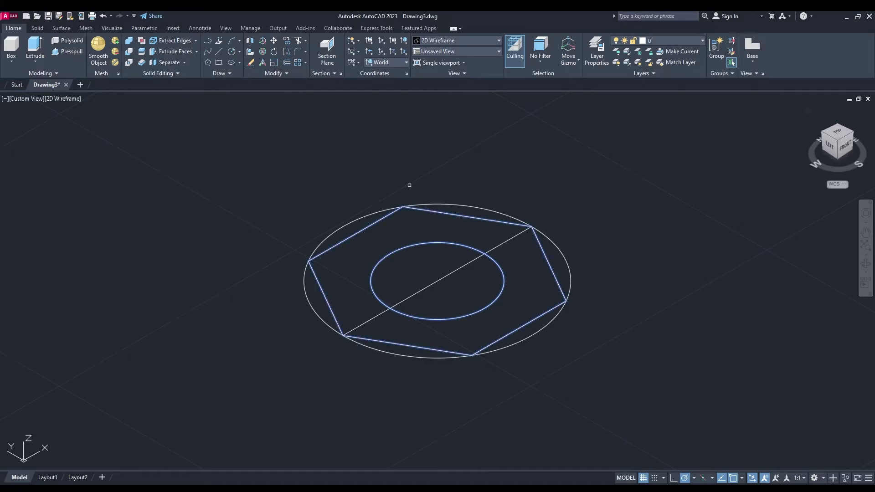
{"action": "key", "text": "Return"}
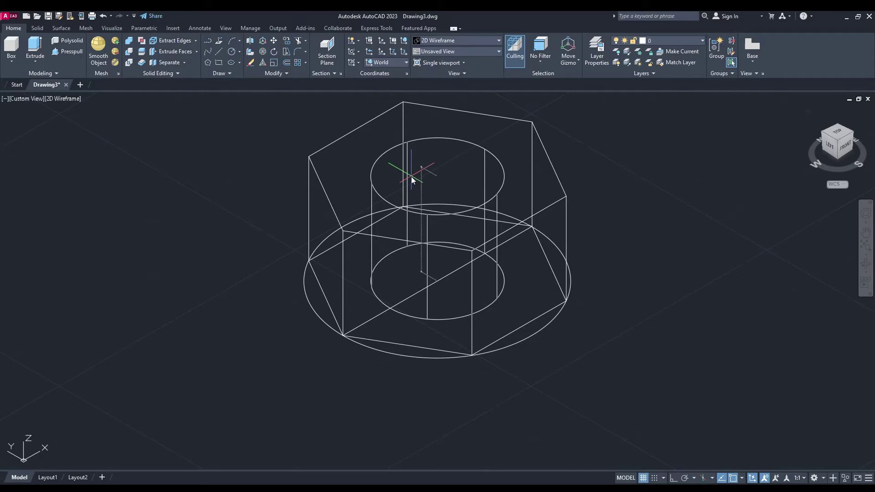
{"action": "left_click", "coordinate": [411, 175]}
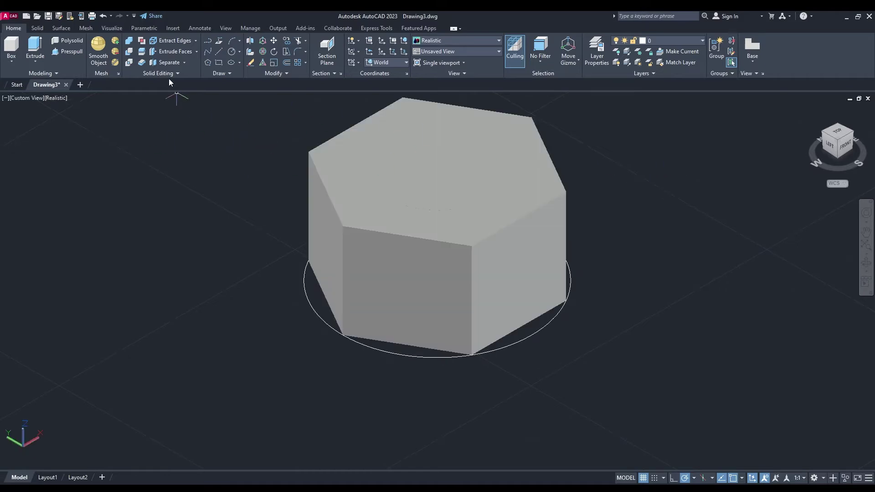
- Subtract the cylinder from the hexagonal prism to cut the central hole
{"action": "left_click", "coordinate": [130, 53]}
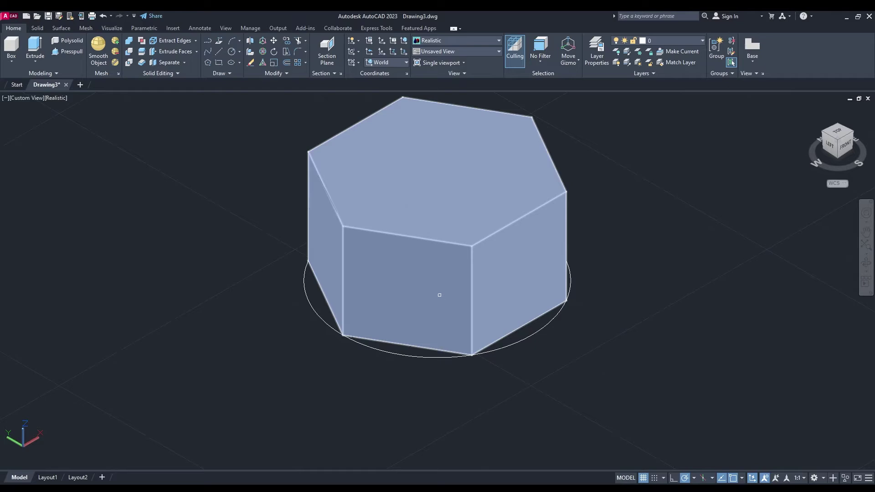
{"action": "left_click", "coordinate": [439, 294]}
{"action": "key", "text": "Return"}
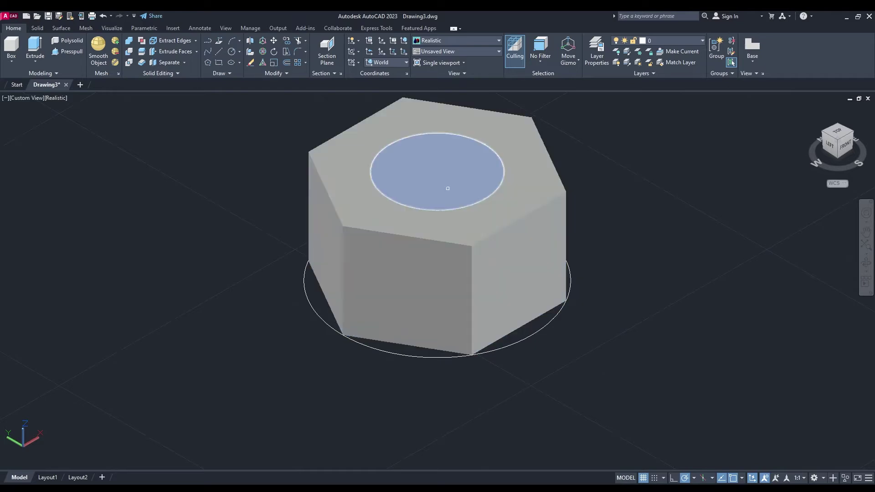
{"action": "left_click", "coordinate": [448, 188]}
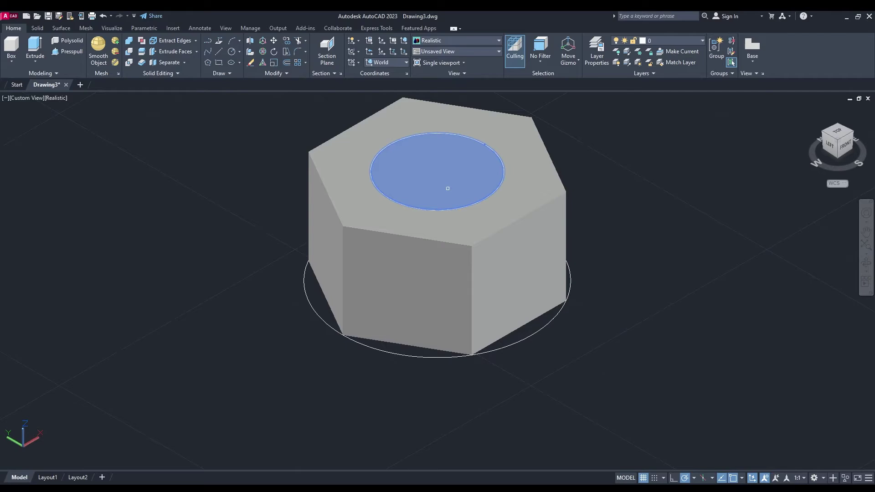
{"action": "key", "text": "Return"}
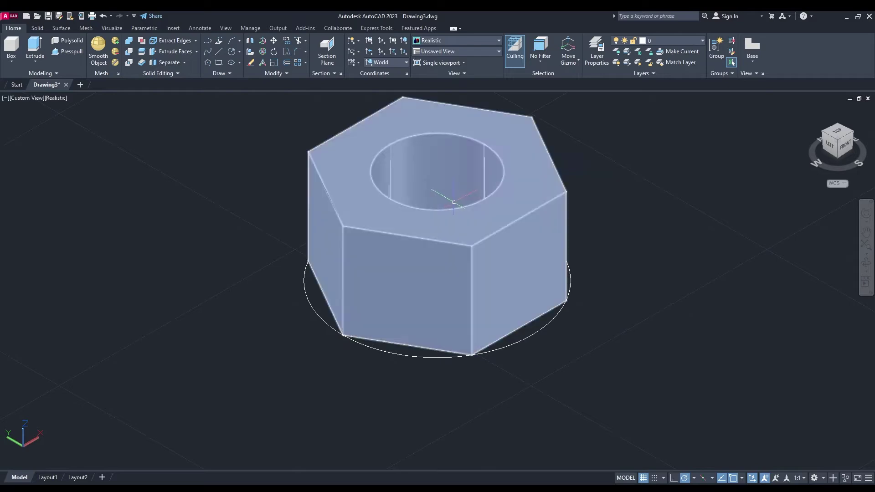
- Extrude the outer circle into a large cylinder enclosing the hexagonal nut
{"action": "left_click", "coordinate": [37, 49]}
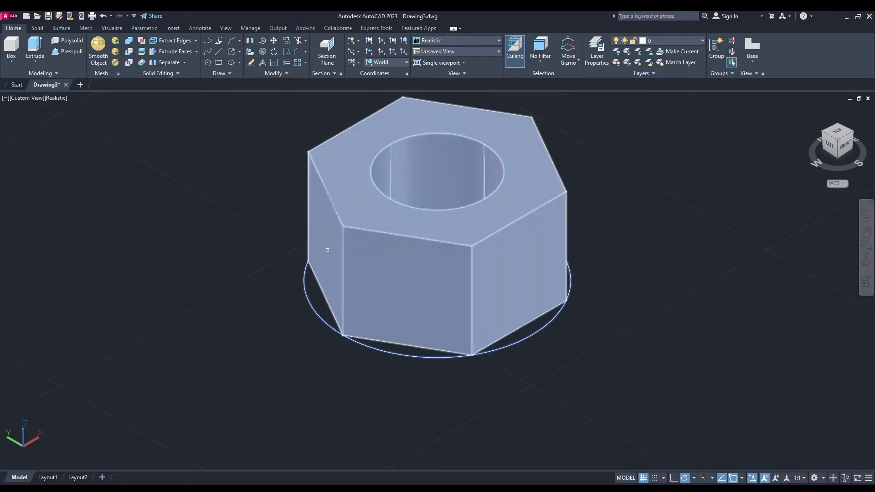
{"action": "key", "text": "Return"}
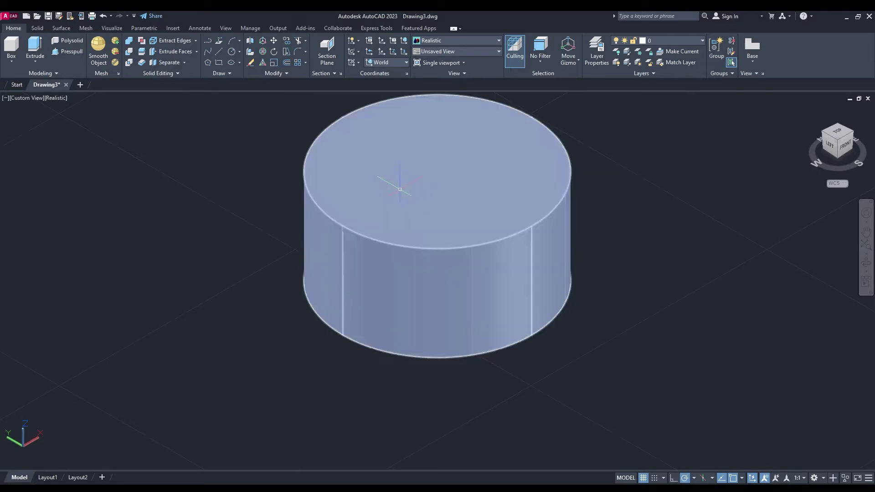
{"action": "left_click", "coordinate": [393, 188]}
{"action": "middle_click_drag", "start_coordinate": [393, 188], "coordinate": [387, 238]}
{"action": "key", "text": "Escape"}
{"action": "scroll", "coordinate": [385, 237], "scroll_direction": "up", "scroll_amount": 1}
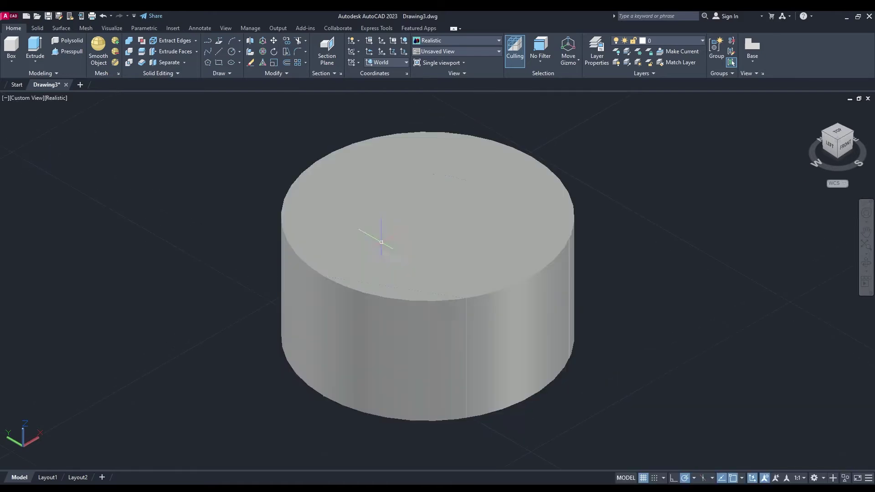
{"action": "left_click", "coordinate": [297, 52]}
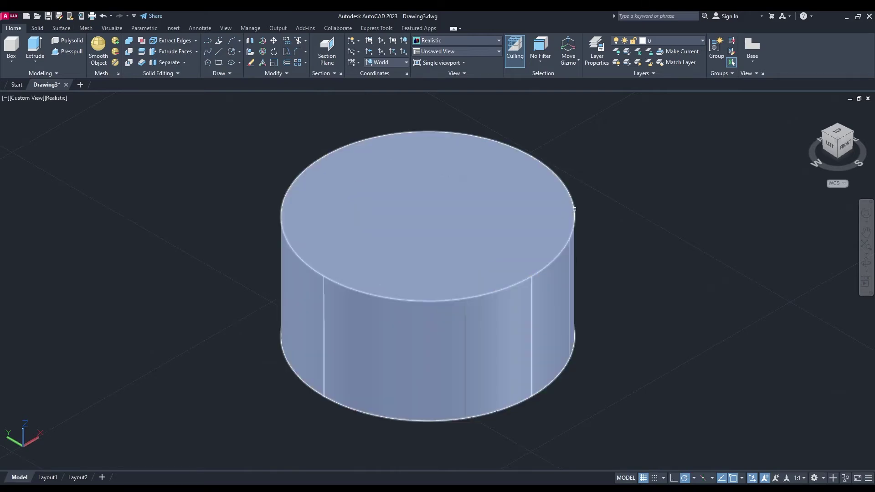
- Fillet the large cylinder's top and bottom circular edges
{"action": "left_click", "coordinate": [574, 208]}
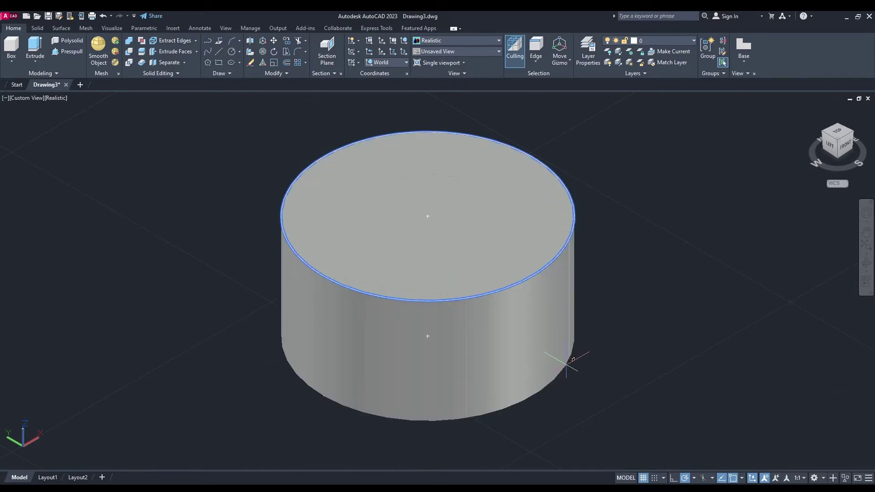
{"action": "left_click", "coordinate": [572, 339]}
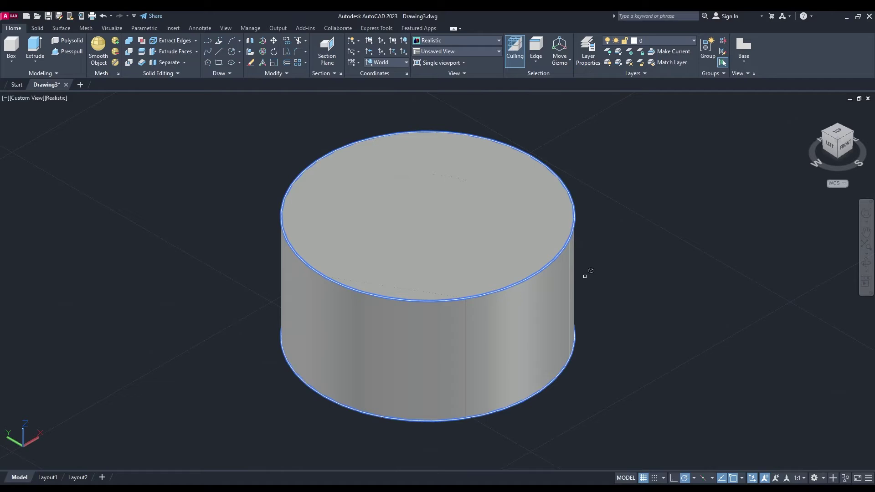
{"action": "key", "text": "Return"}
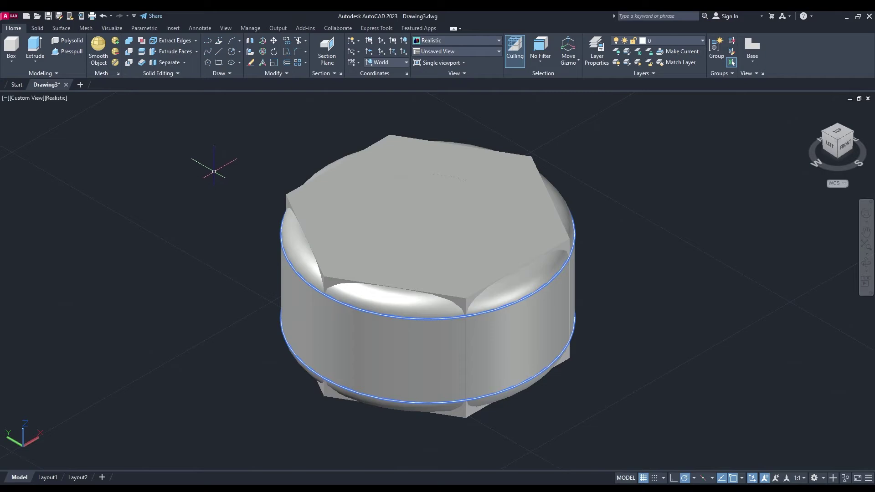
- Intersect the hexagonal prism with the filleted cylinder, then clear the selection
{"action": "left_click", "coordinate": [128, 64]}
{"action": "left_click", "coordinate": [417, 278]}
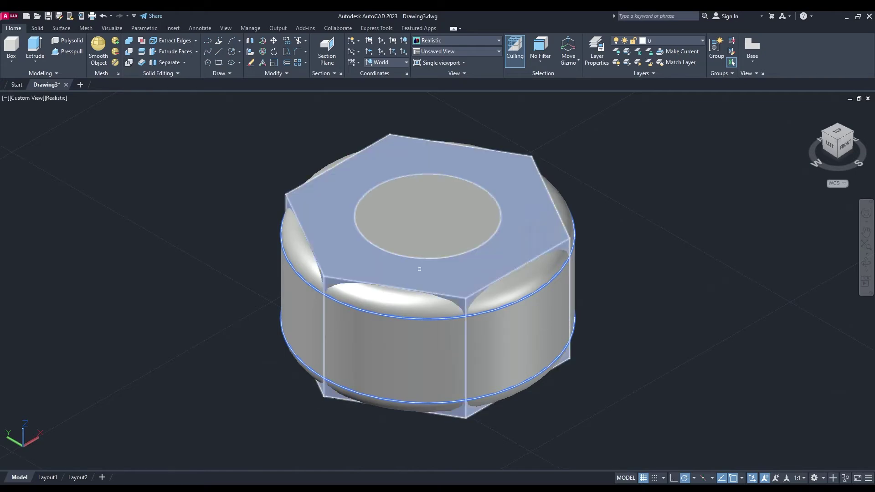
{"action": "left_click", "coordinate": [419, 281]}
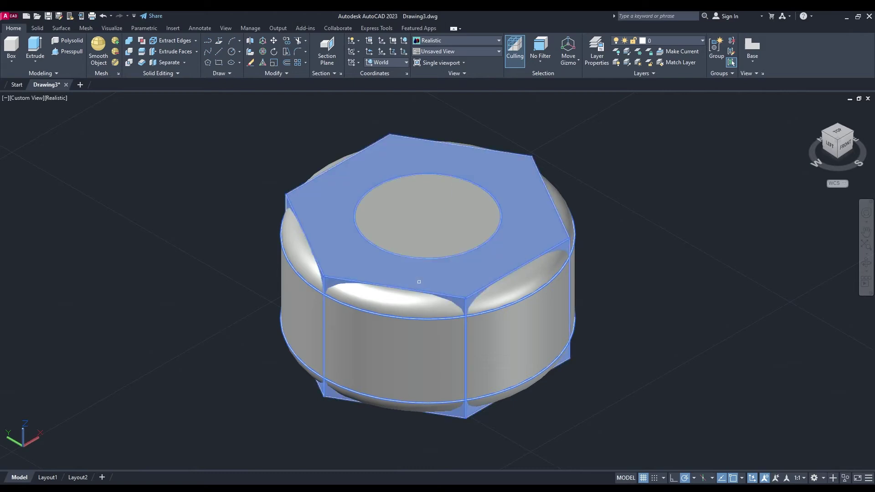
{"action": "left_click", "coordinate": [390, 340]}
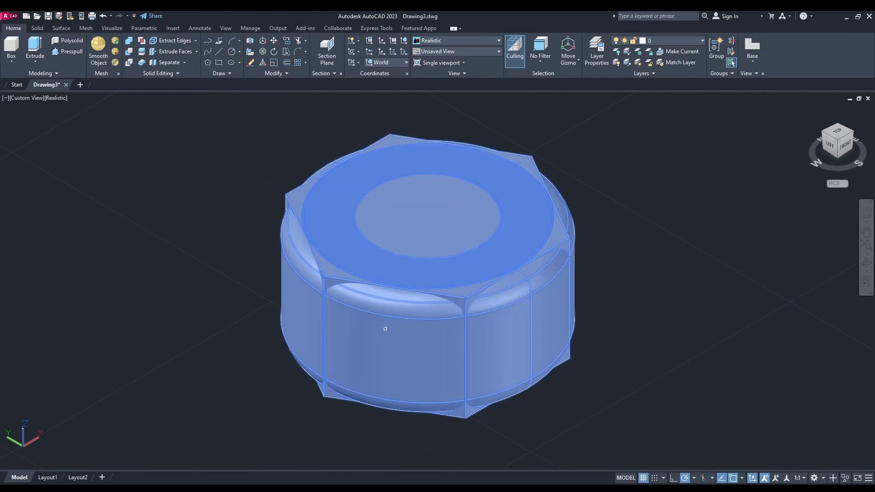
{"action": "key", "text": "Return"}
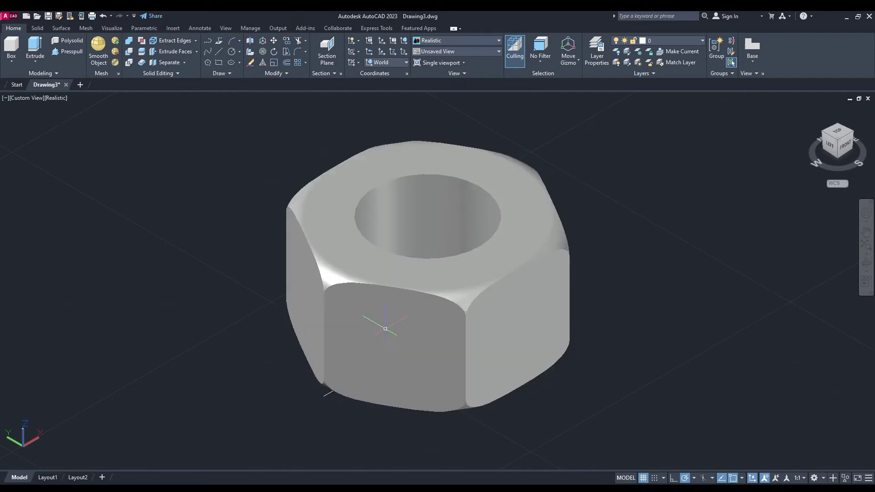
{"action": "left_click", "coordinate": [386, 327]}
{"action": "key", "text": "Escape"}
- From a top view, create a helix centred on the hole with radii at its wall
{"action": "middle_click_drag", "start_coordinate": [569, 204], "coordinate": [539, 272], "text": "shift"}
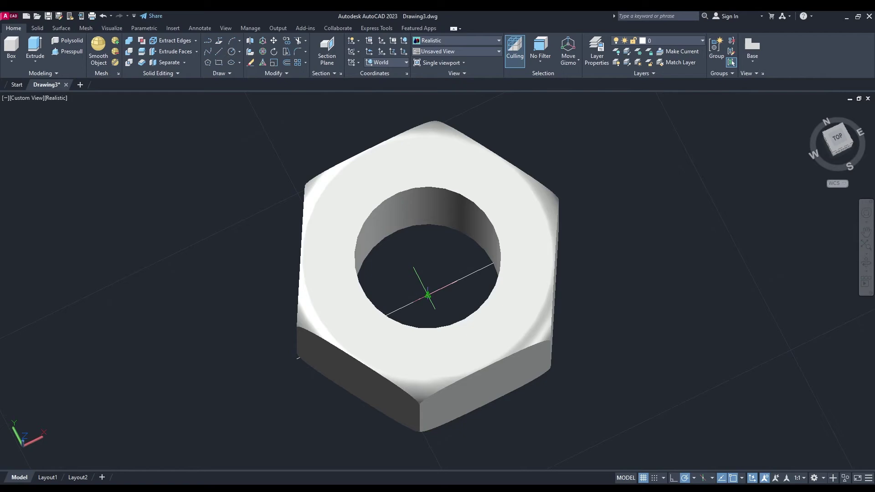
{"action": "left_click", "coordinate": [427, 296]}
{"action": "left_click", "coordinate": [448, 285]}
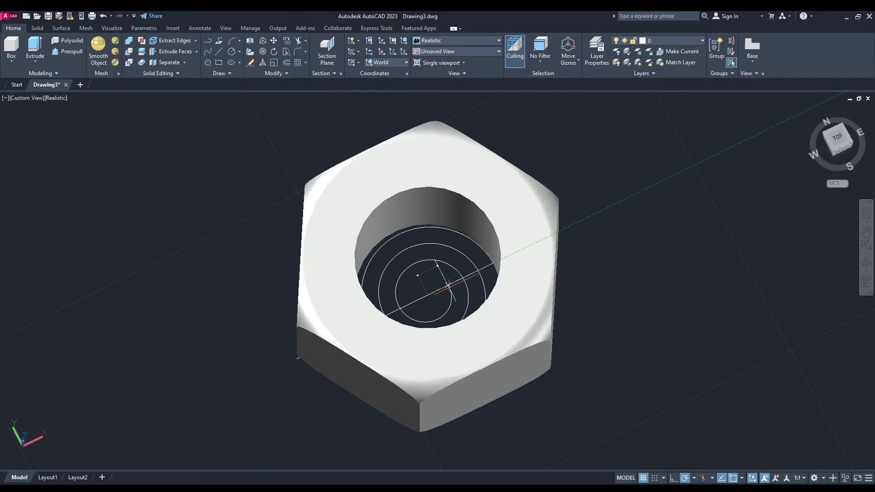
{"action": "left_click", "coordinate": [449, 287]}
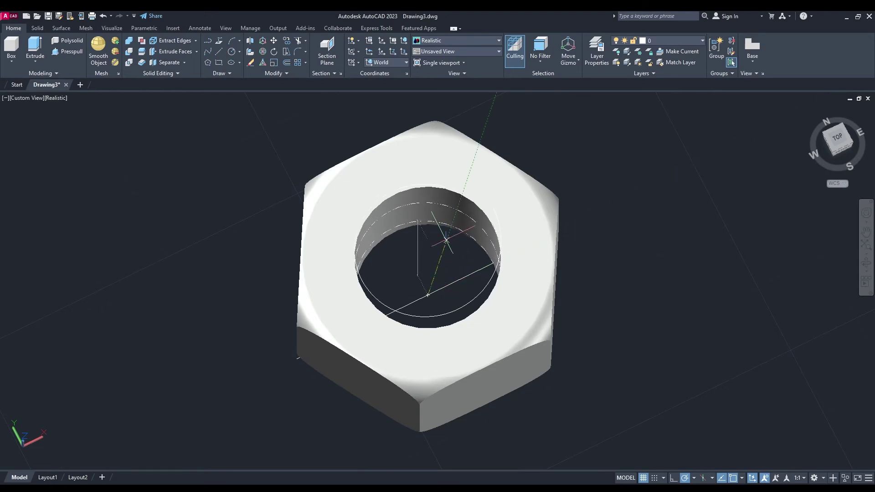
{"action": "key", "text": "Escape"}
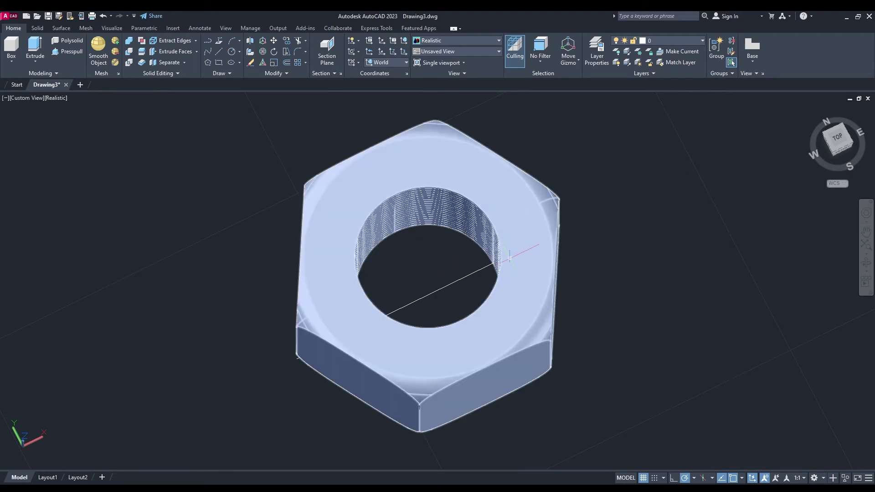
- Draw a tiny Center, Radius circle beside the nut as the thread profile
{"action": "left_click", "coordinate": [232, 53]}
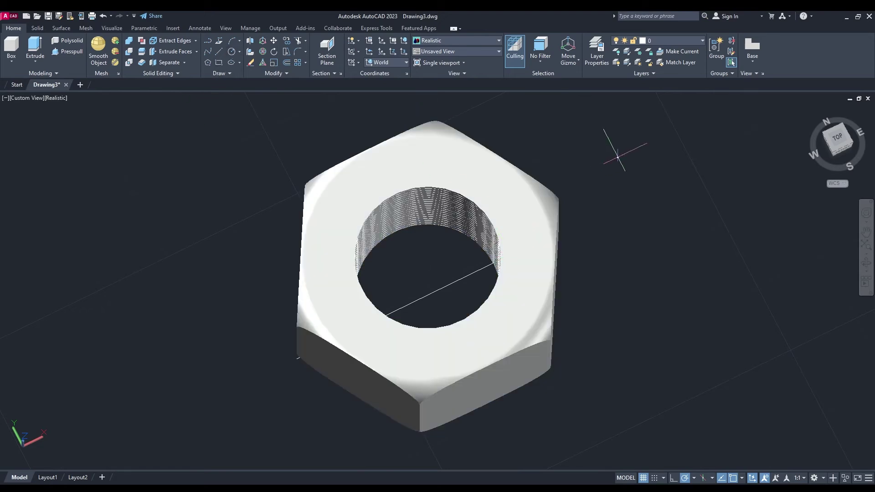
{"action": "left_click", "coordinate": [618, 157]}
{"action": "left_click", "coordinate": [619, 155]}
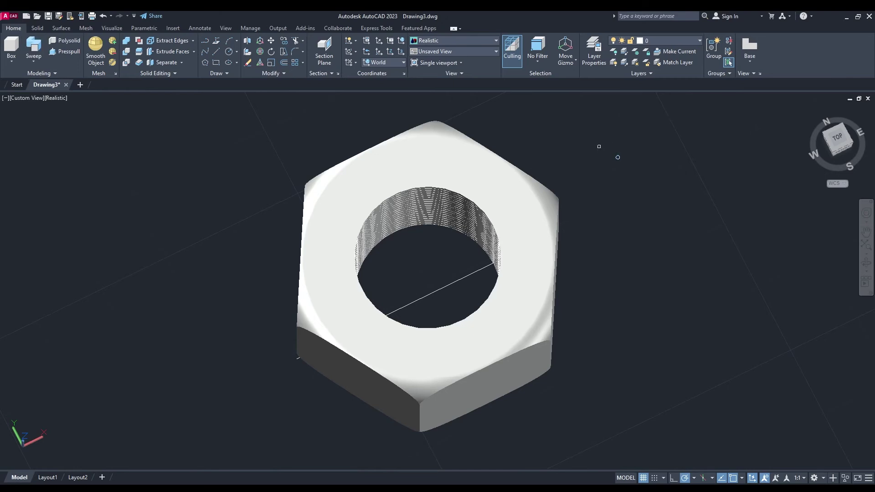
- Zoom in and out around the nut's hole to inspect the swept thread coil
{"action": "scroll", "coordinate": [445, 201], "scroll_direction": "up", "scroll_amount": 6}
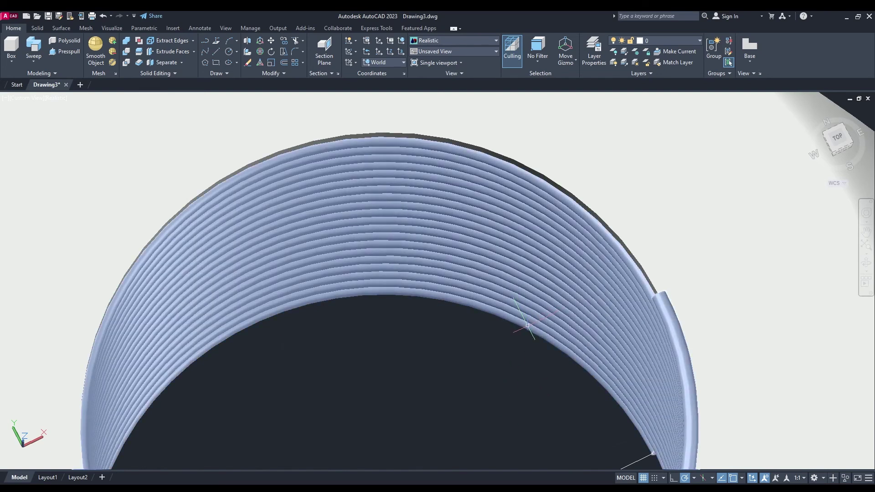
{"action": "scroll", "coordinate": [527, 325], "scroll_direction": "down", "scroll_amount": 5}
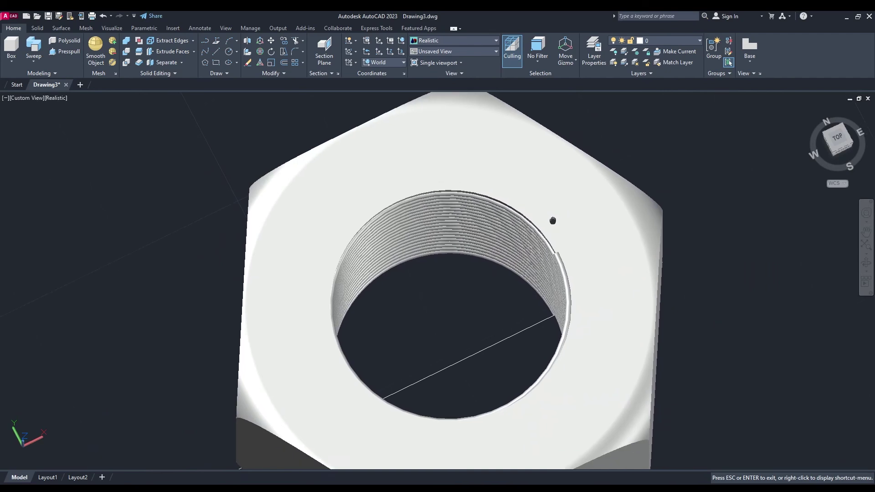
{"action": "scroll", "coordinate": [532, 200], "scroll_direction": "down", "scroll_amount": 2}
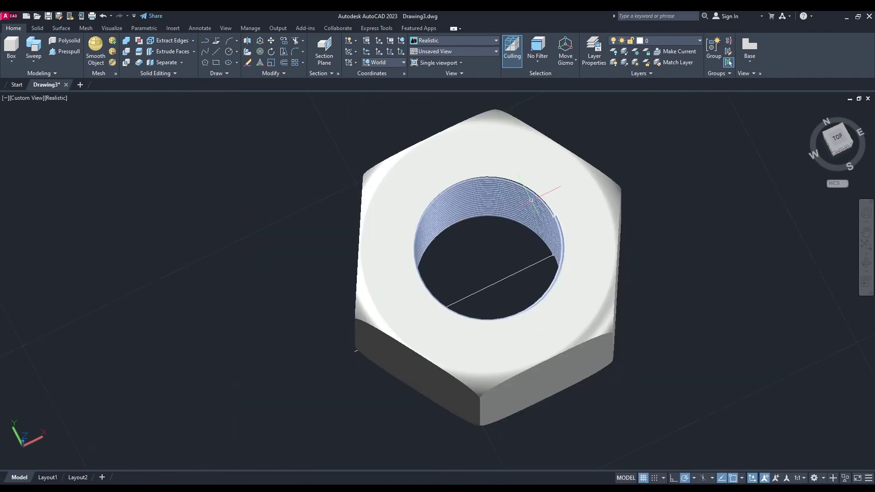
{"action": "scroll", "coordinate": [531, 200], "scroll_direction": "up", "scroll_amount": 4}
{"action": "scroll", "coordinate": [531, 200], "scroll_direction": "down", "scroll_amount": 3}
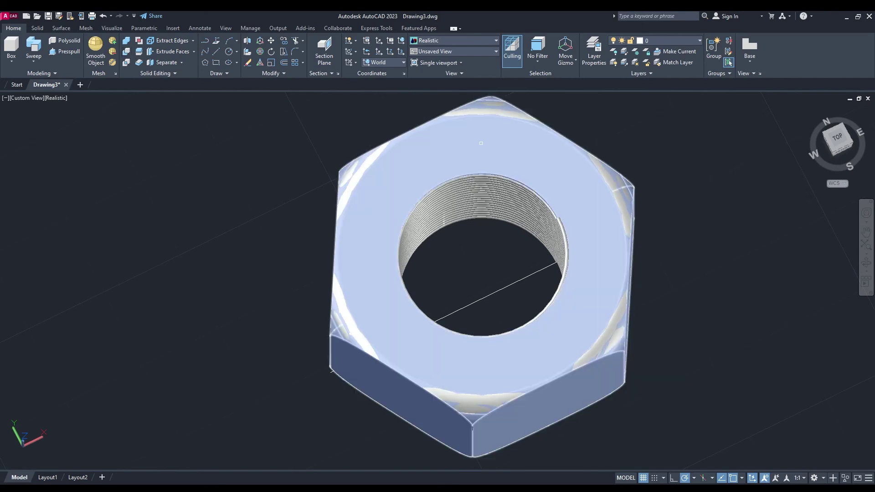
- Subtract the swept thread coil from the hexagonal nut solid
{"action": "left_click", "coordinate": [480, 143]}
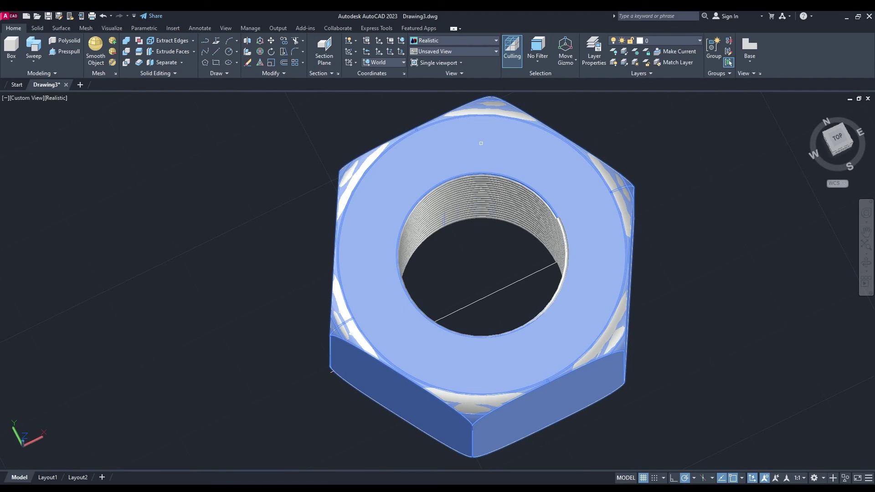
{"action": "key", "text": "Escape"}
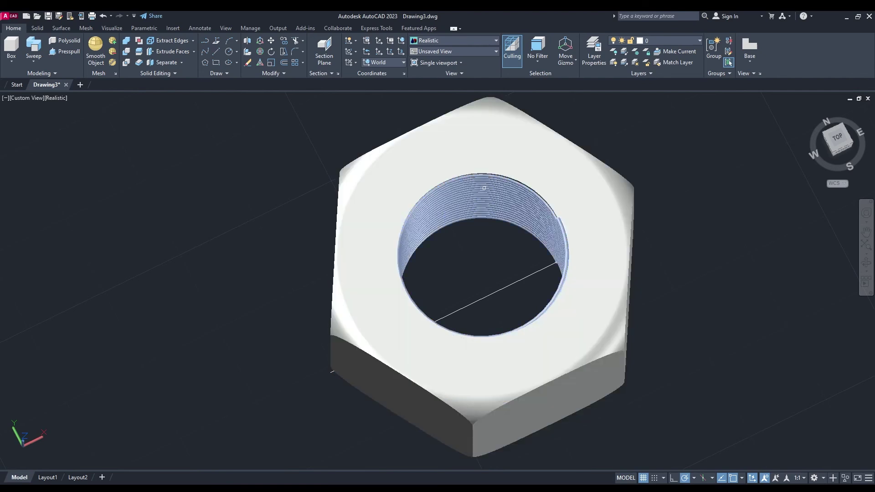
{"action": "left_click", "coordinate": [484, 188]}
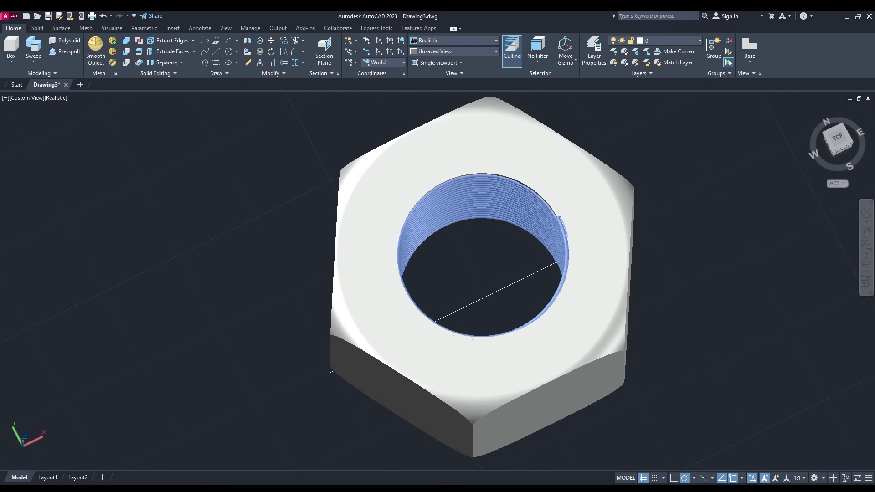
{"action": "key", "text": "Escape"}
{"action": "scroll", "coordinate": [513, 248], "scroll_direction": "up", "scroll_amount": 3}
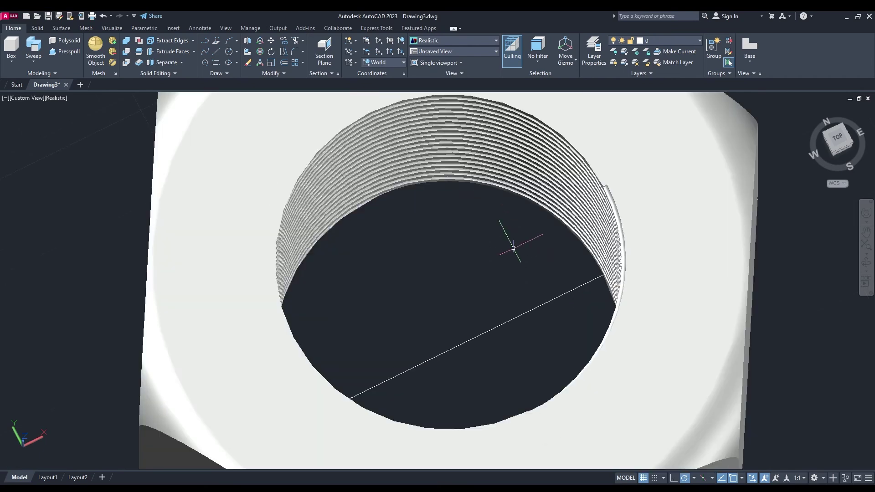
{"action": "middle_click_drag", "start_coordinate": [514, 249], "coordinate": [630, 217], "text": "shift"}
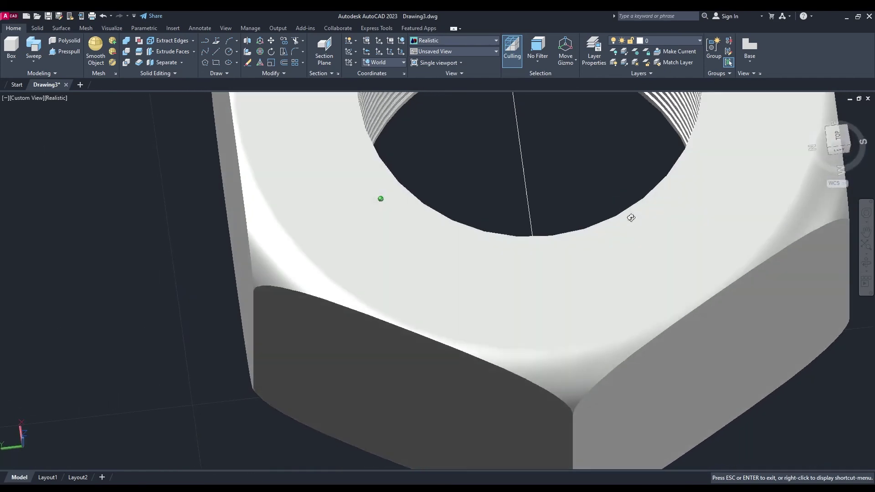
{"action": "scroll", "coordinate": [621, 183], "scroll_direction": "down", "scroll_amount": 4}
{"action": "middle_click_drag", "start_coordinate": [621, 186], "coordinate": [348, 203], "text": "shift"}
{"action": "left_click", "coordinate": [704, 353]}
{"action": "middle_click_drag", "start_coordinate": [675, 261], "coordinate": [726, 274], "text": "shift"}
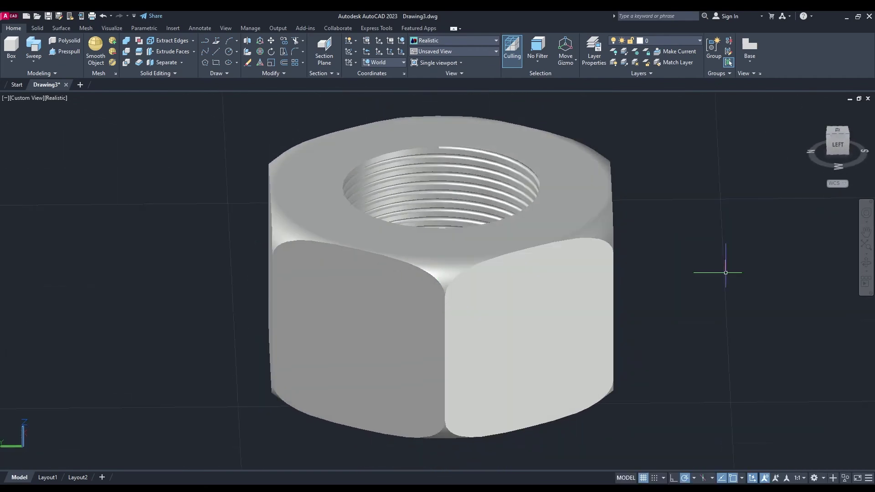